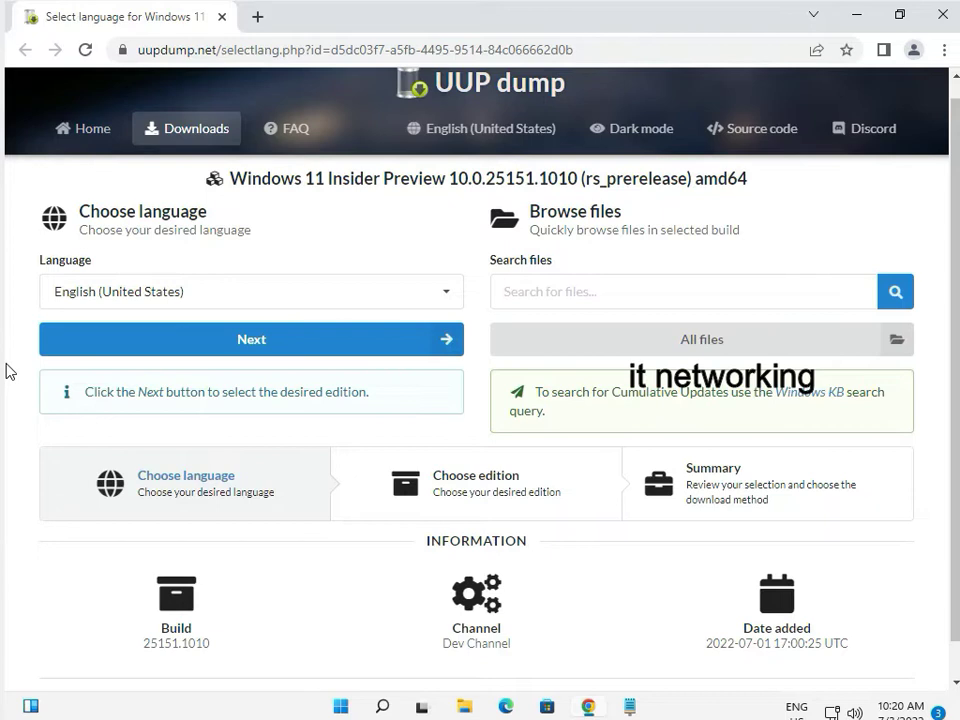
On the 25151.1010 amd64 Choose language page, open the Language dropdown
left_click(163, 293)
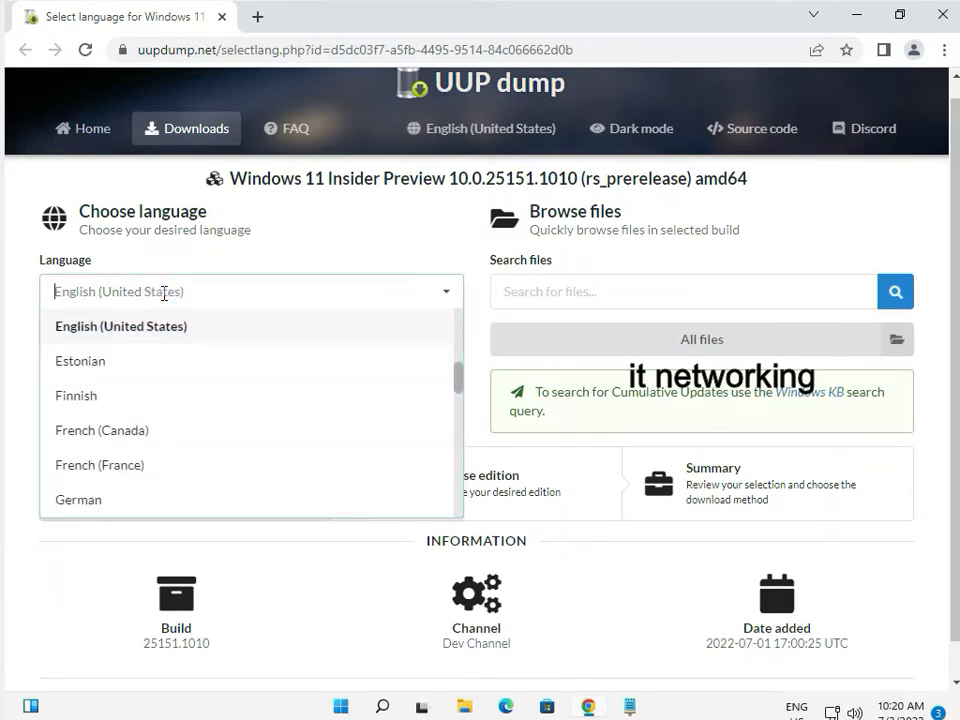
Keep English (United States), continue to editions, and toggle Windows Home off and back on
scroll(116, 392, "down", 9)
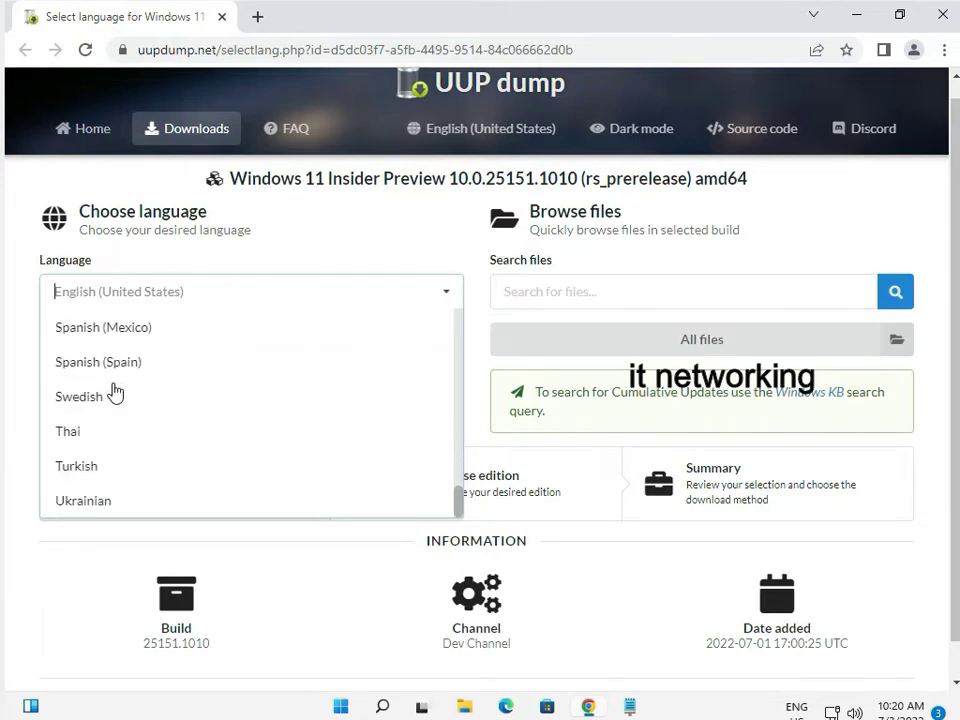
left_click(21, 377)
left_click(199, 340)
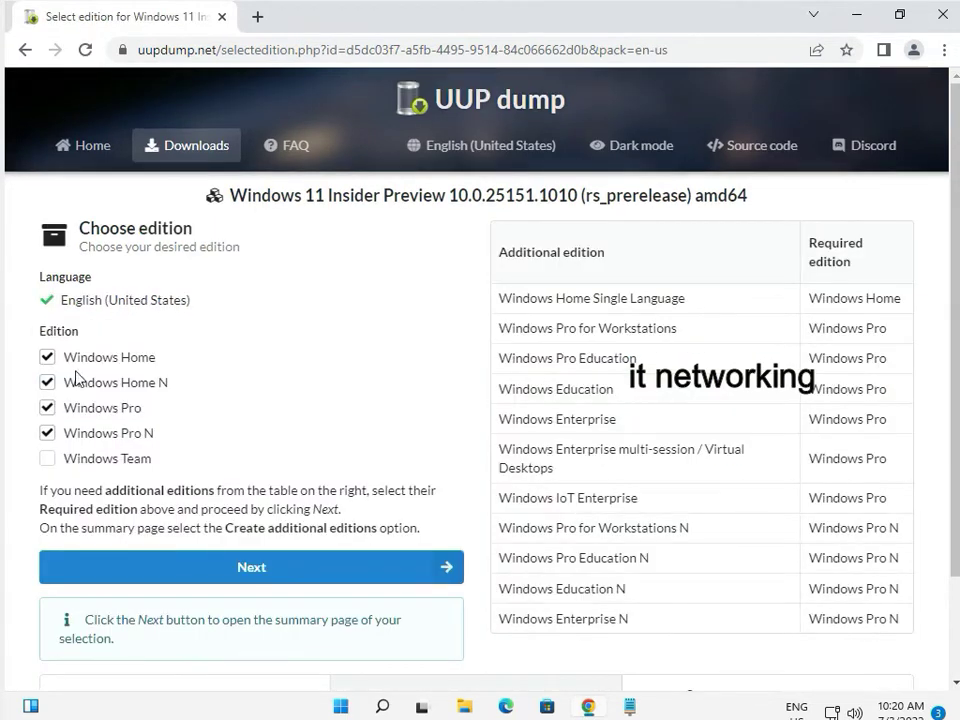
left_click(47, 357)
left_click(47, 357)
Open File Explorer and choose Properties from This PC's context menu
mouse_move(588, 716)
left_click(465, 707)
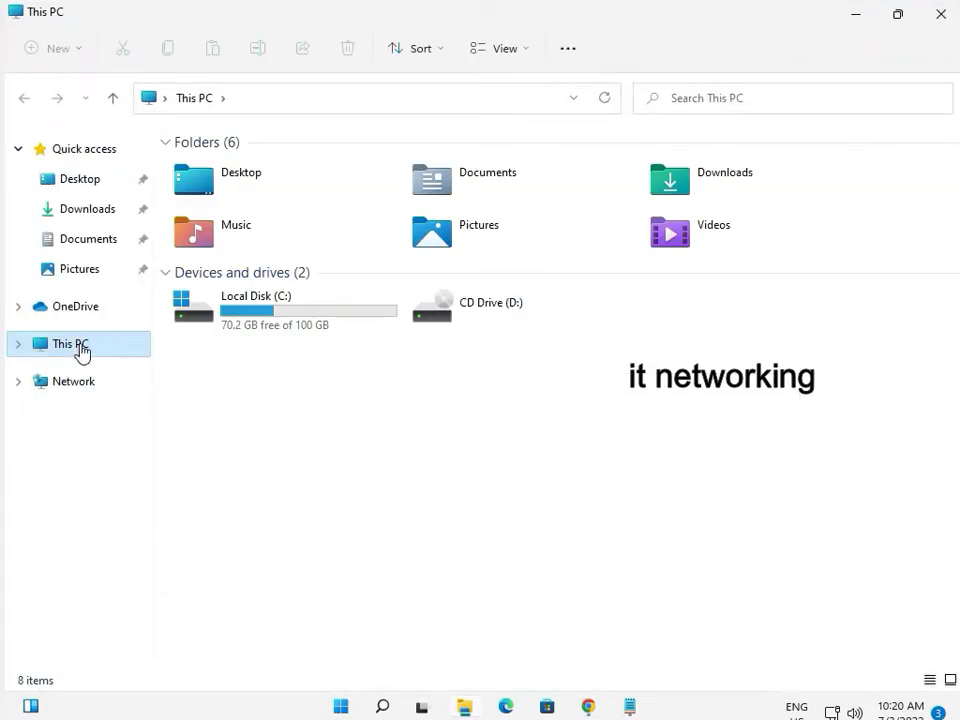
right_click(80, 352)
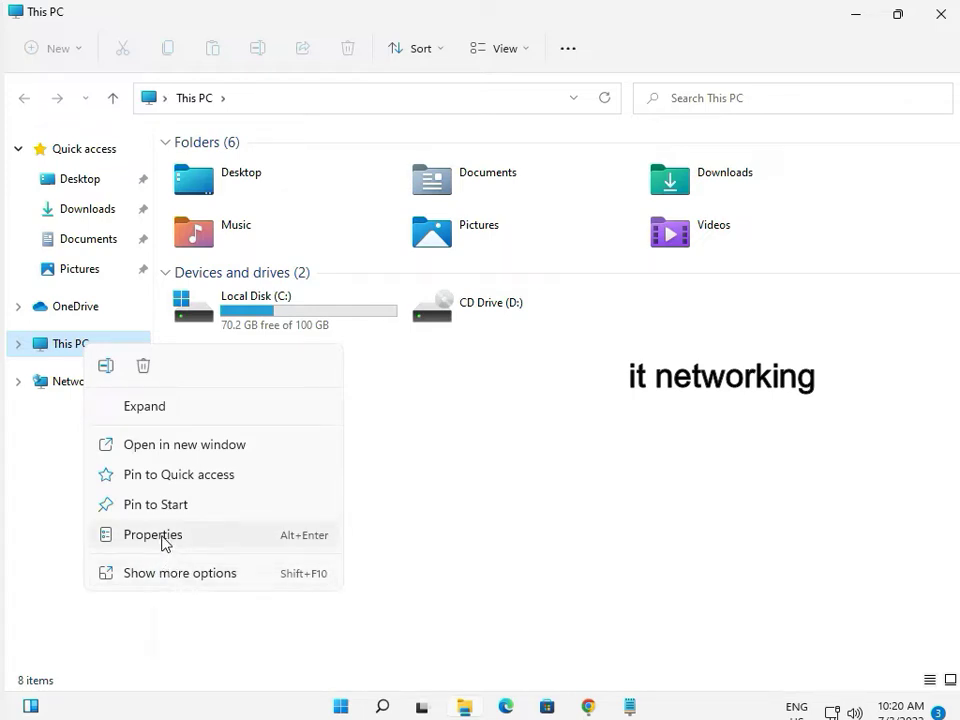
left_click(450, 505)
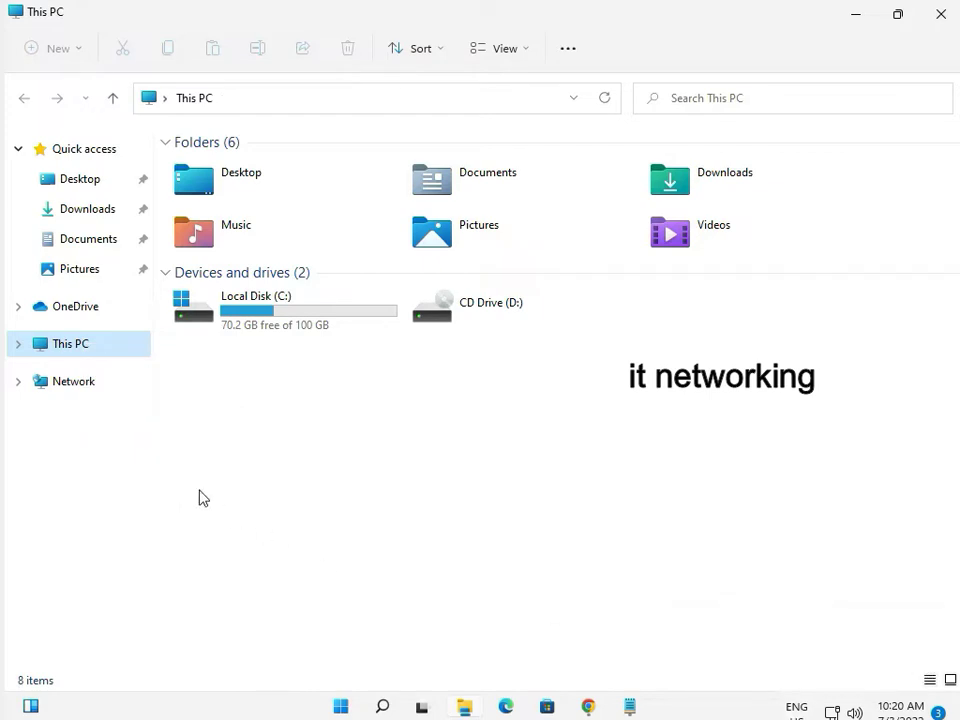
right_click(91, 346)
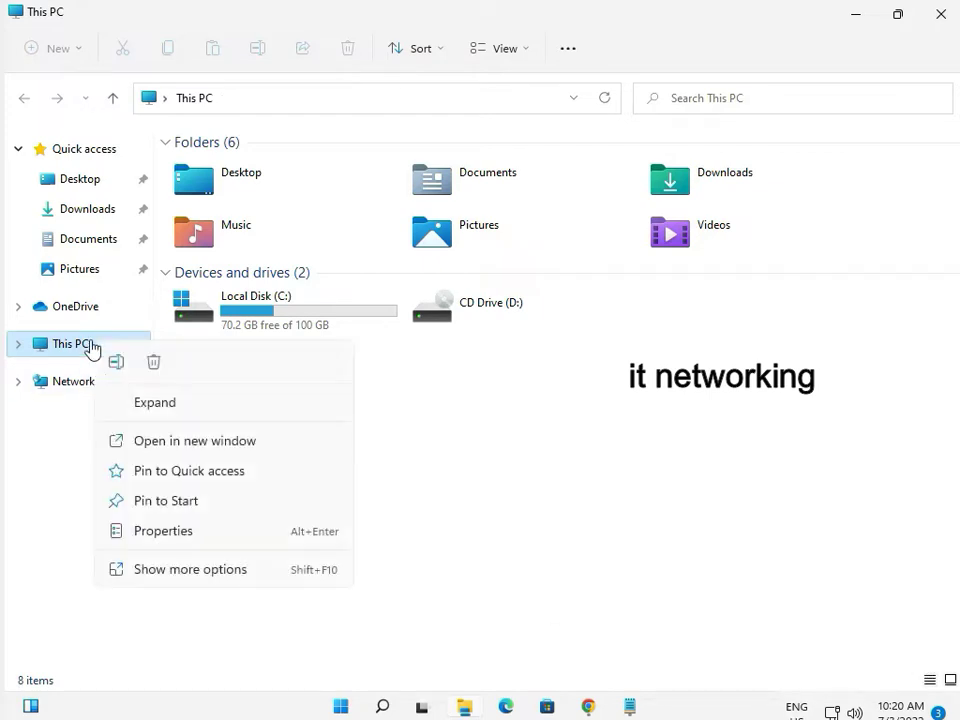
left_click(155, 528)
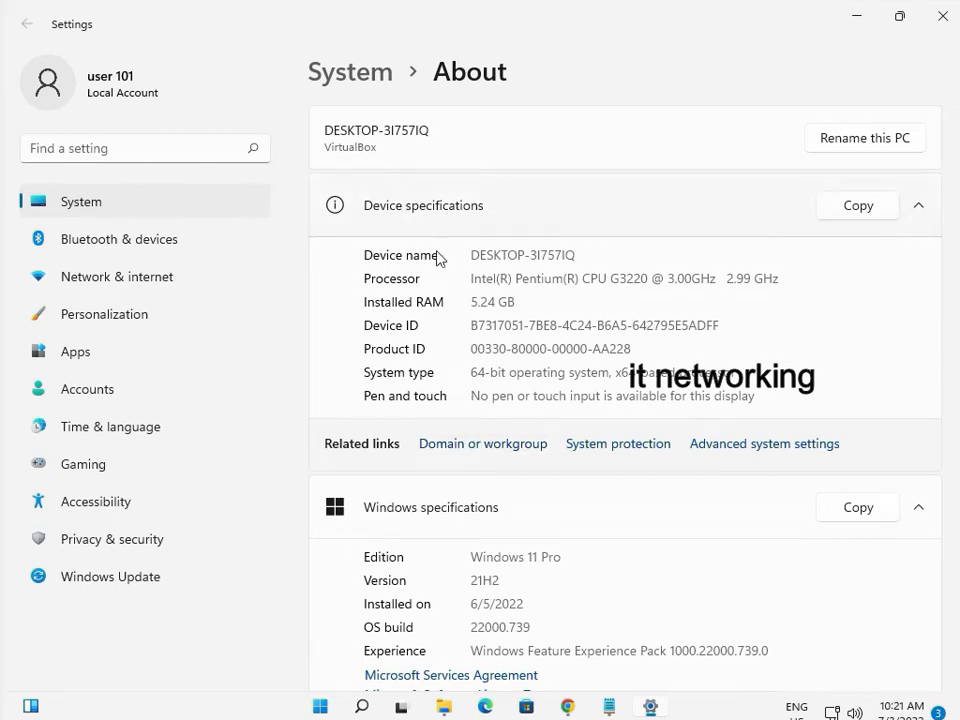
Confirm the About page lists Windows 11 Pro, then close Settings
scroll(495, 392, "down", 2)
left_click_drag(497, 469, 549, 470)
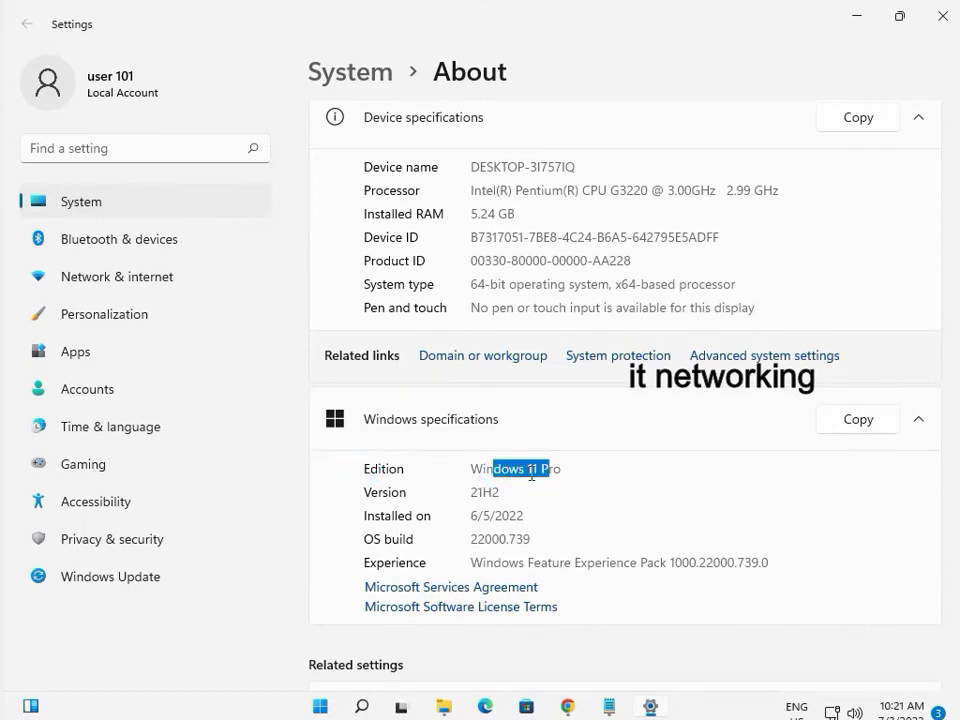
left_click(937, 18)
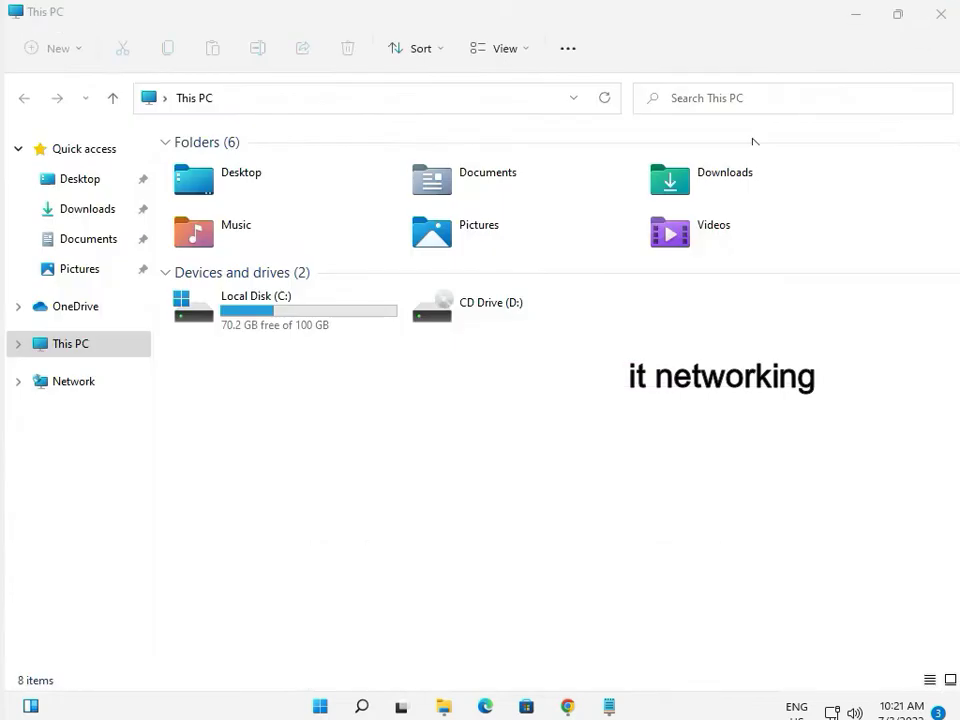
Back in UUP dump, deselect Pro N, Home and Home N, leaving only Windows Pro
left_click(588, 706)
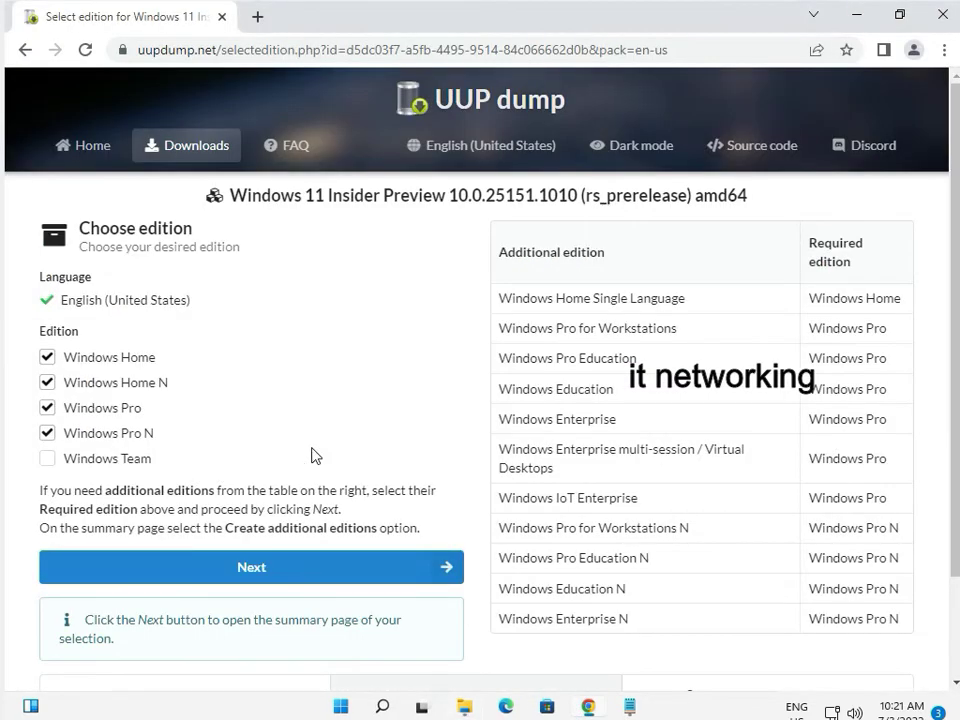
left_click(45, 431)
left_click(45, 357)
left_click(46, 383)
left_click(242, 570)
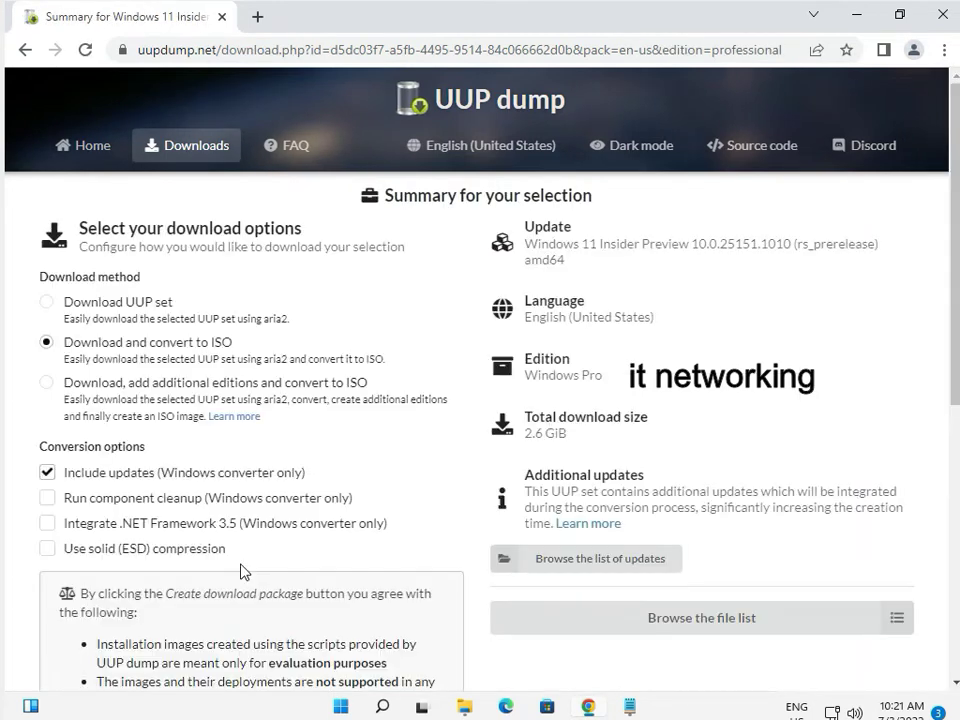
Choose Download UUP set and create the download package zip
left_click(45, 341)
left_click(47, 303)
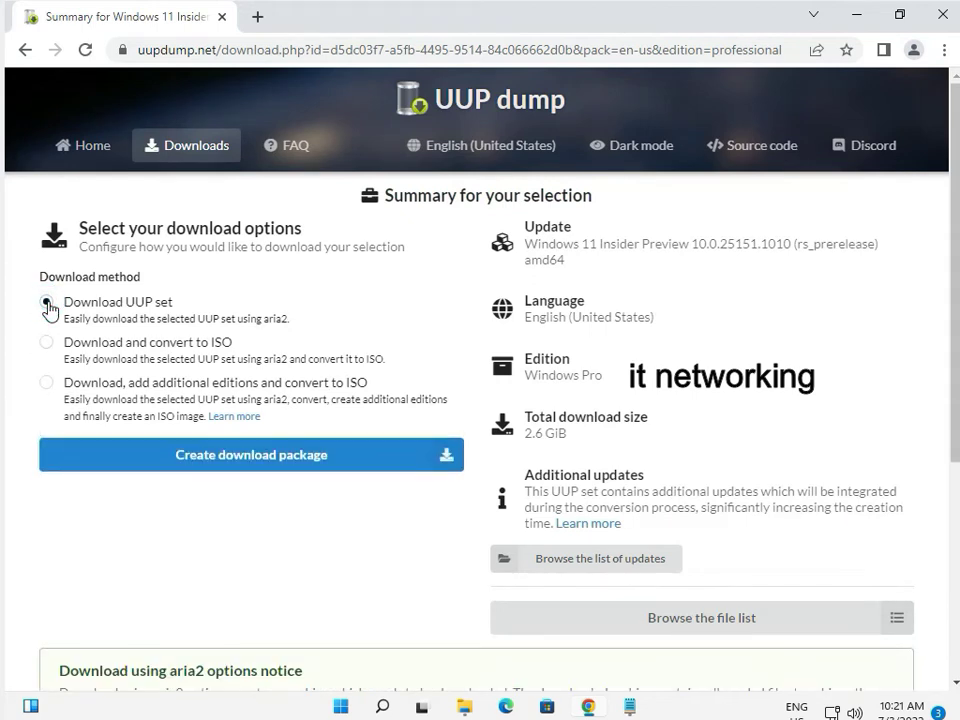
left_click(265, 462)
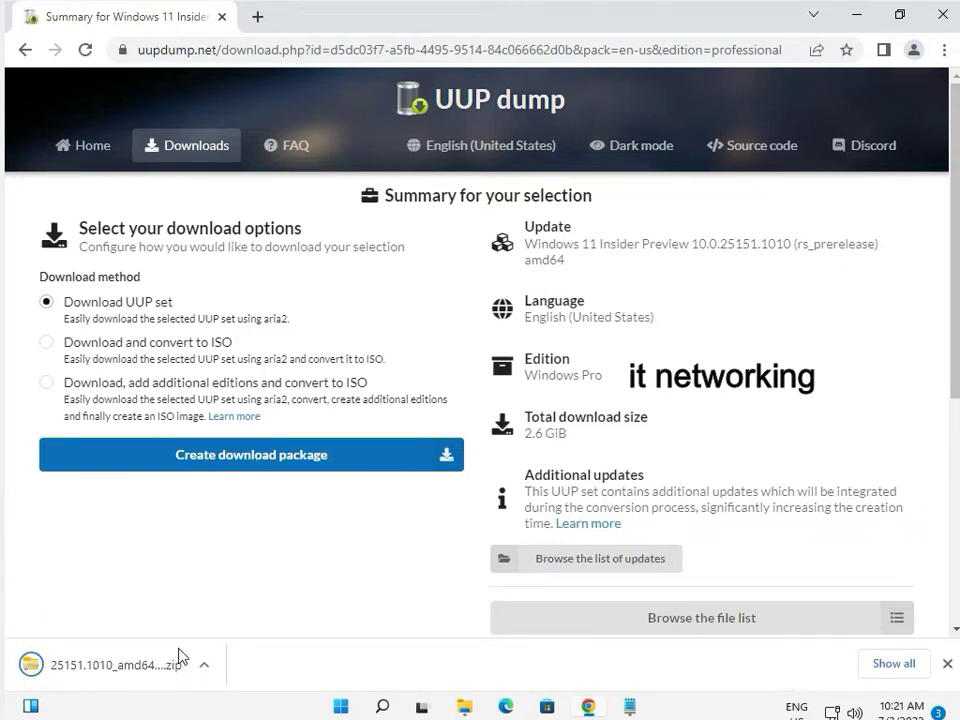
Extract the 25151.1010 zip with the Downloads folder itself as the destination
left_click(852, 14)
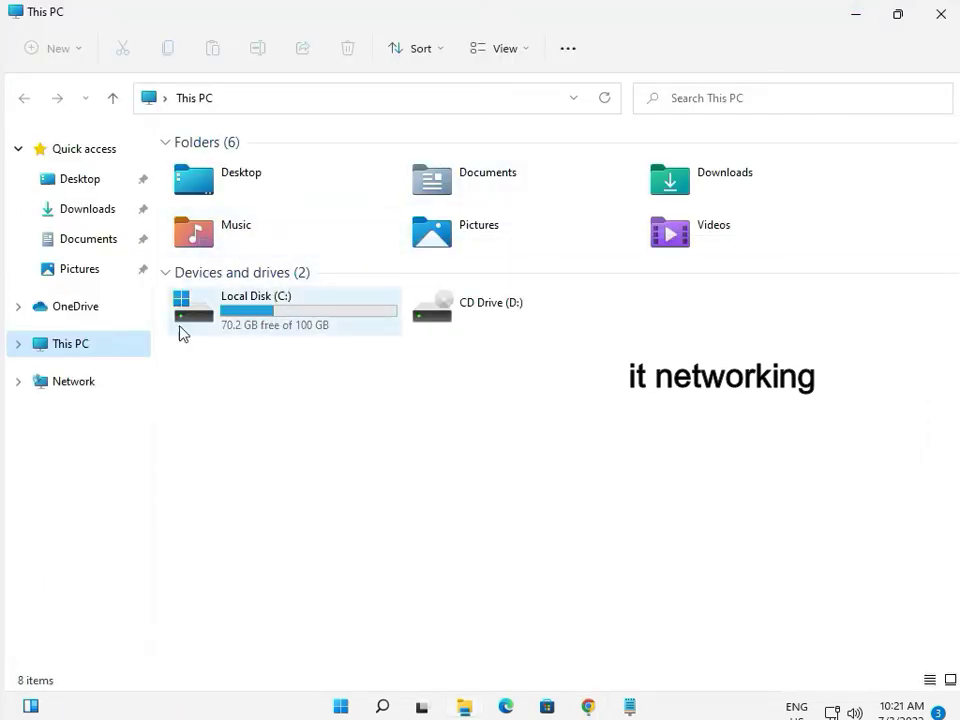
left_click(88, 212)
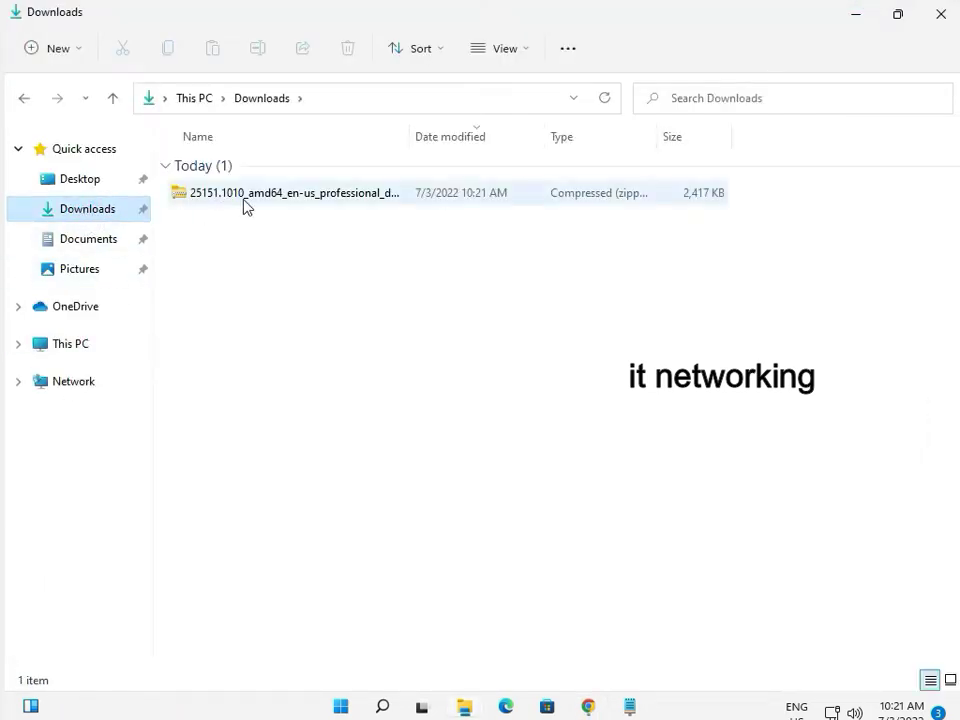
left_click(274, 199)
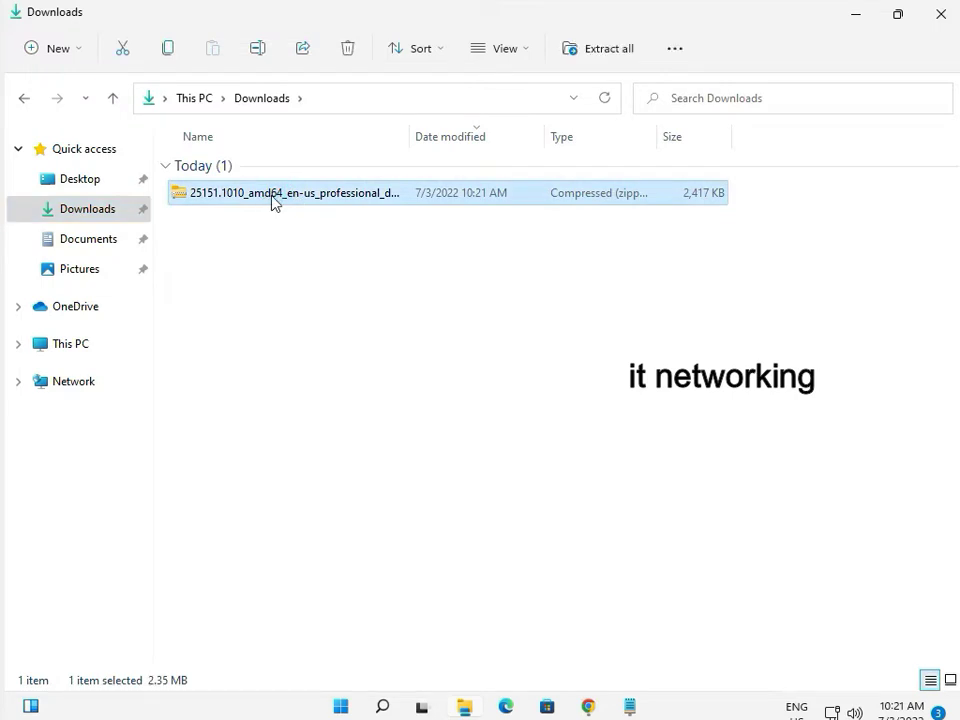
right_click(274, 201)
left_click(339, 352)
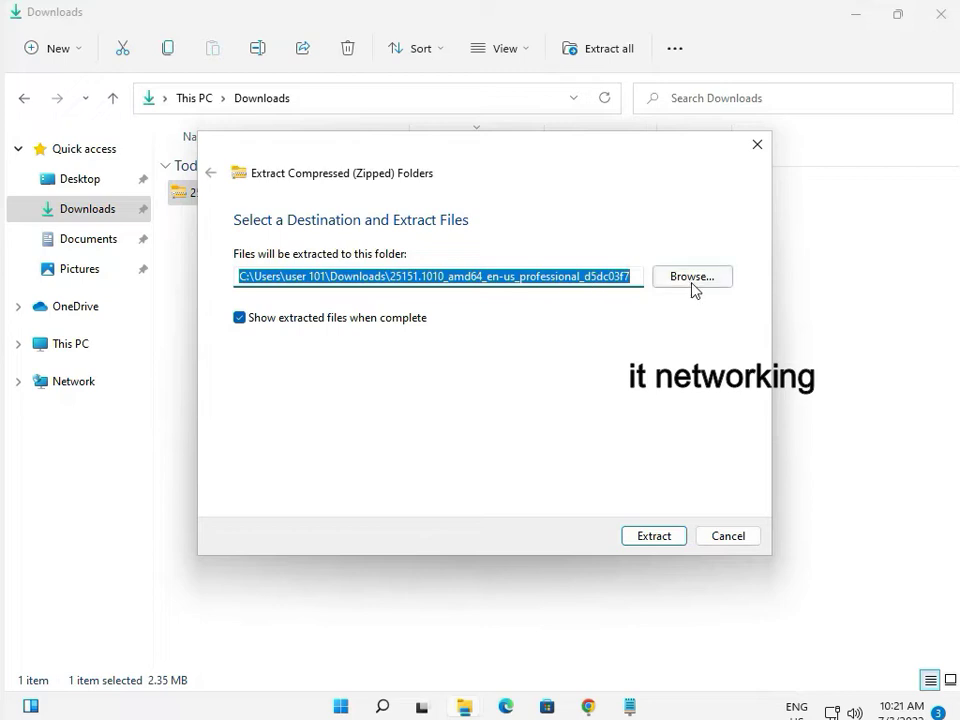
left_click(692, 288)
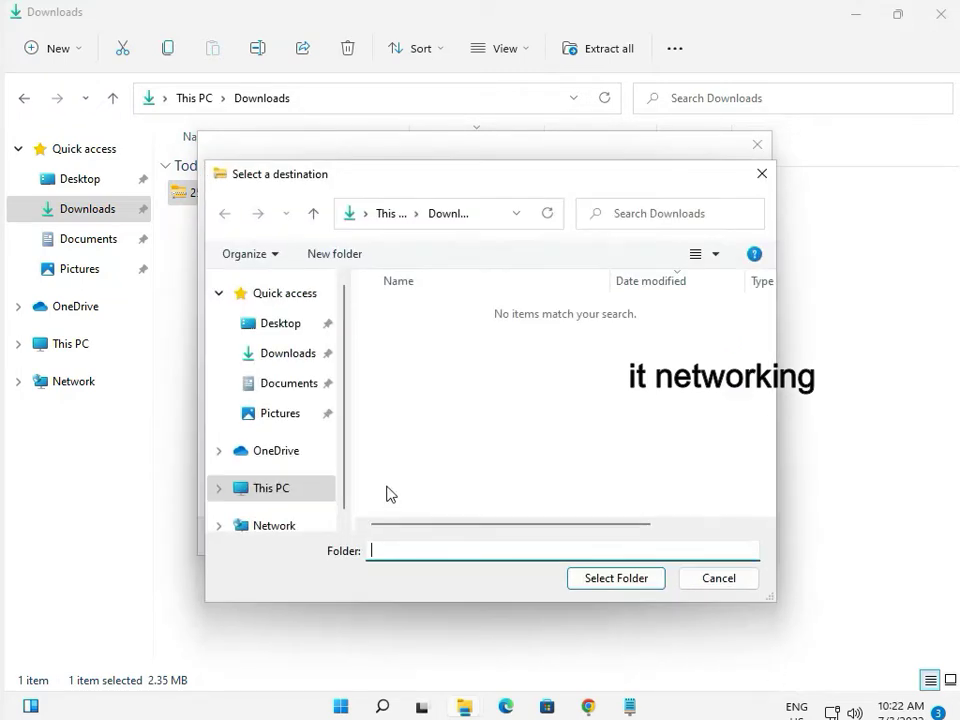
left_click(278, 357)
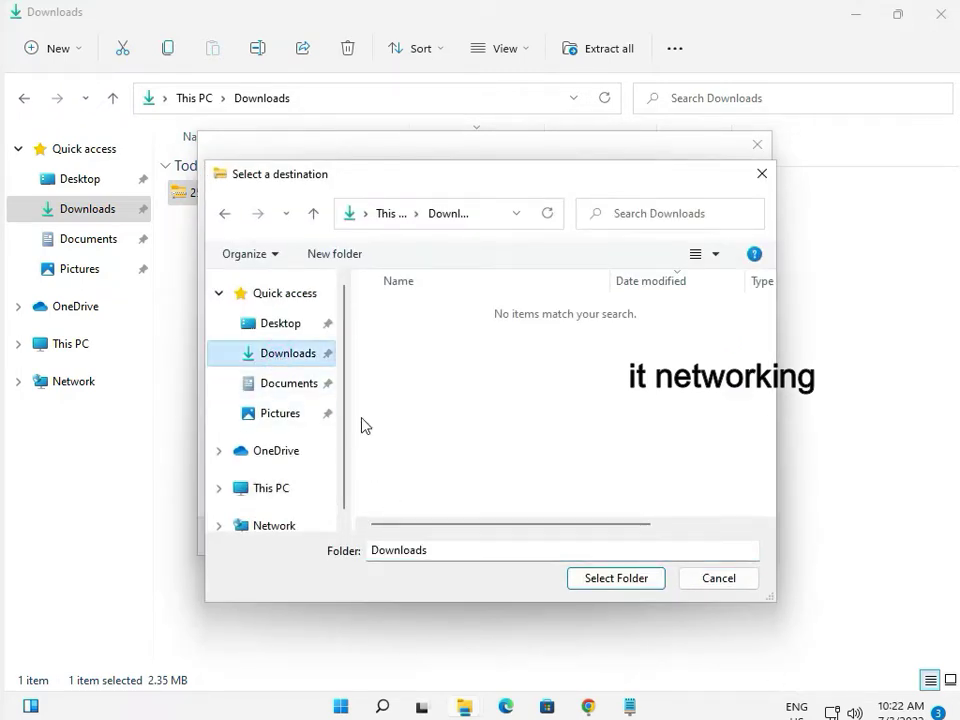
left_click(610, 578)
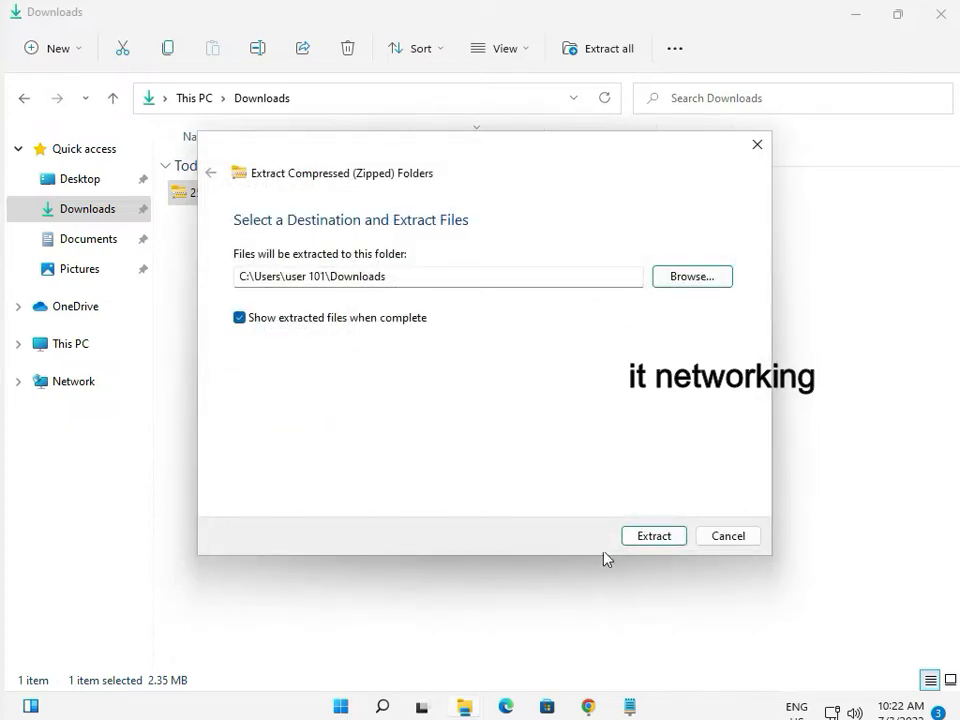
left_click(640, 540)
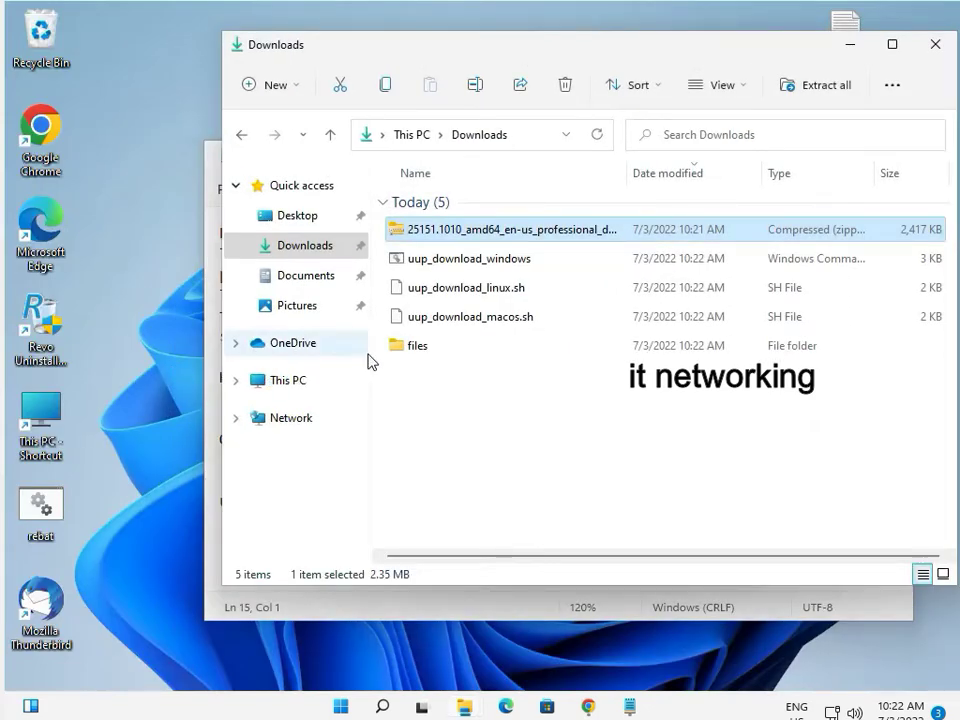
Look over the extracted linux, macOS and Windows download scripts in Downloads
left_click(468, 290)
left_click(474, 314)
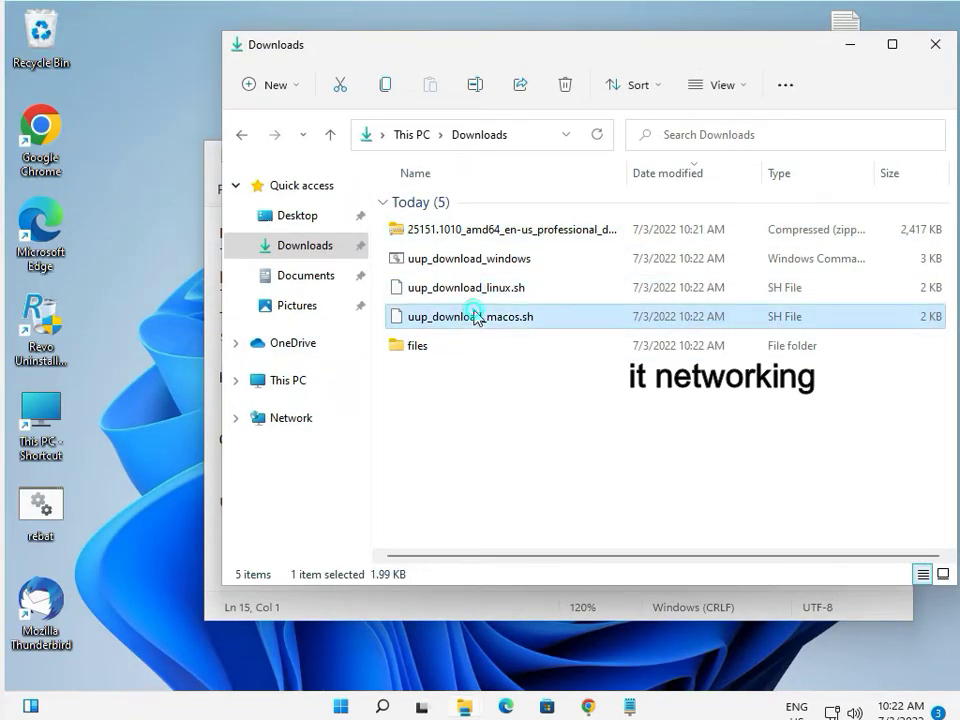
left_click(480, 262)
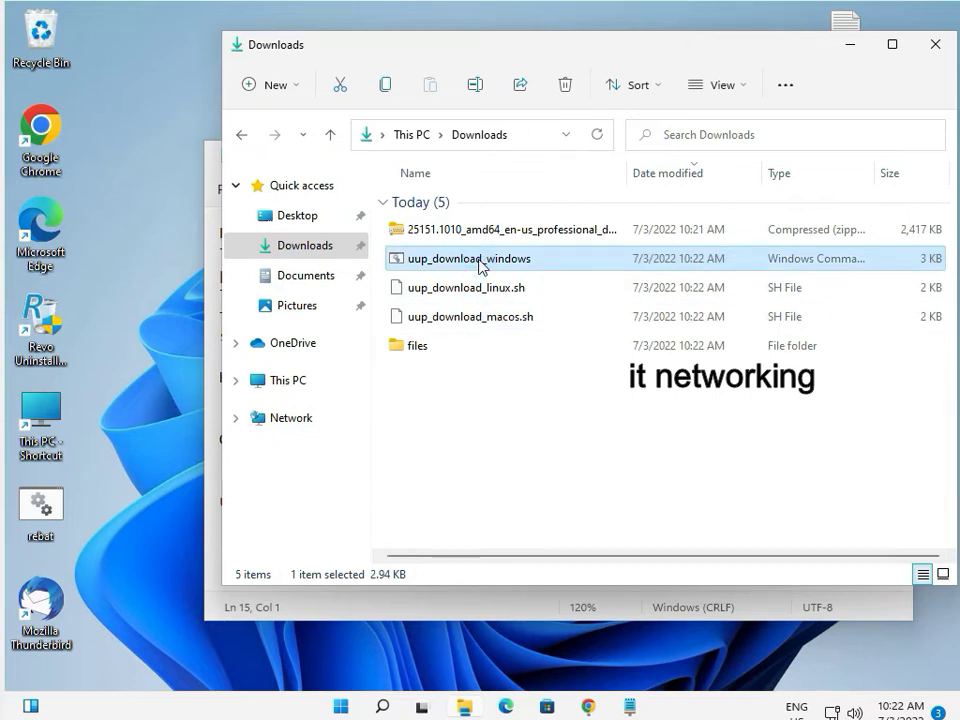
right_click(481, 266)
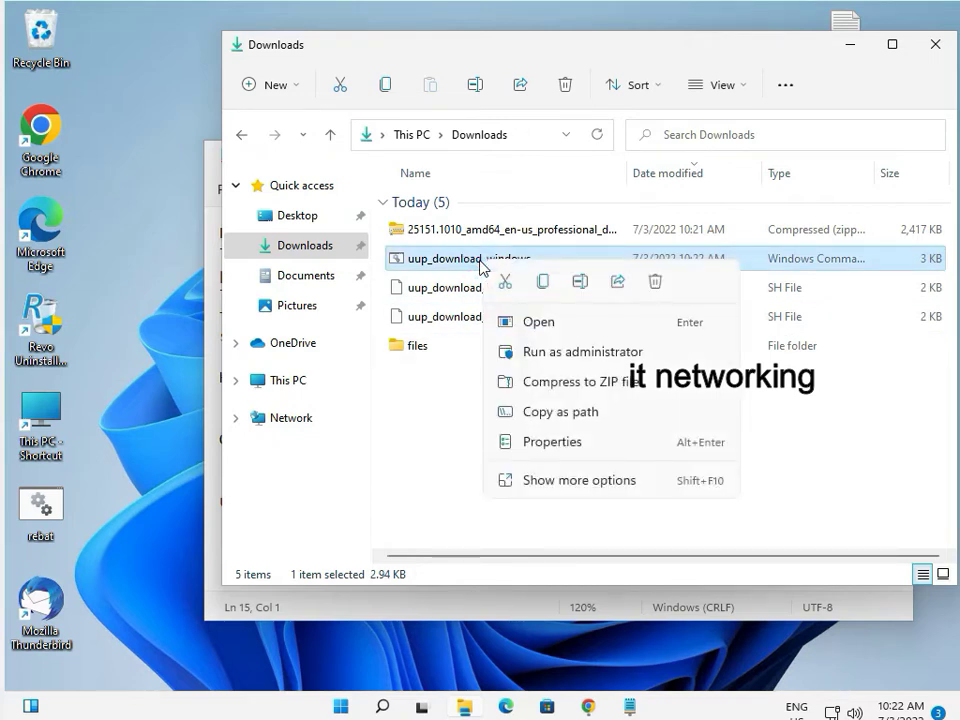
Unblock the 25151.1010 zip package in its Properties dialog and apply it
left_click(459, 229)
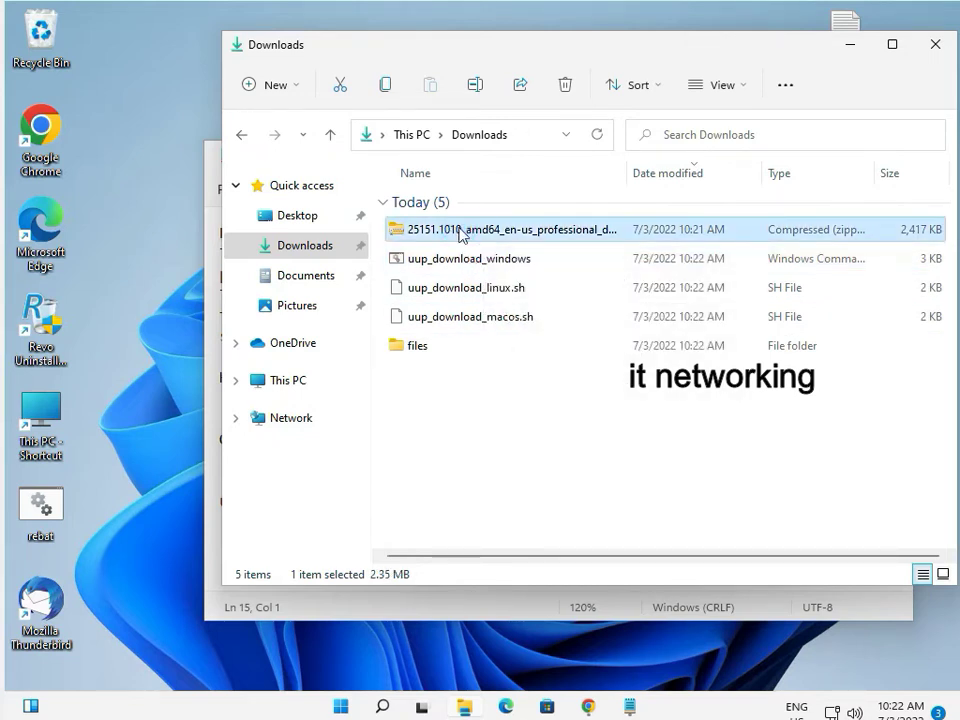
right_click(461, 229)
left_click(574, 540)
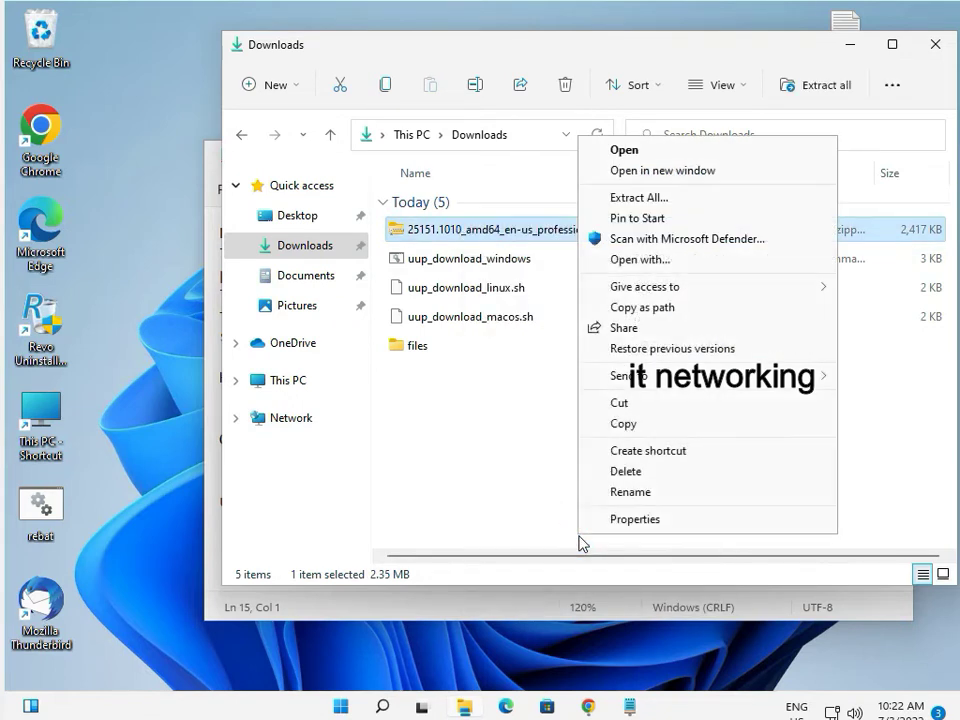
left_click(620, 524)
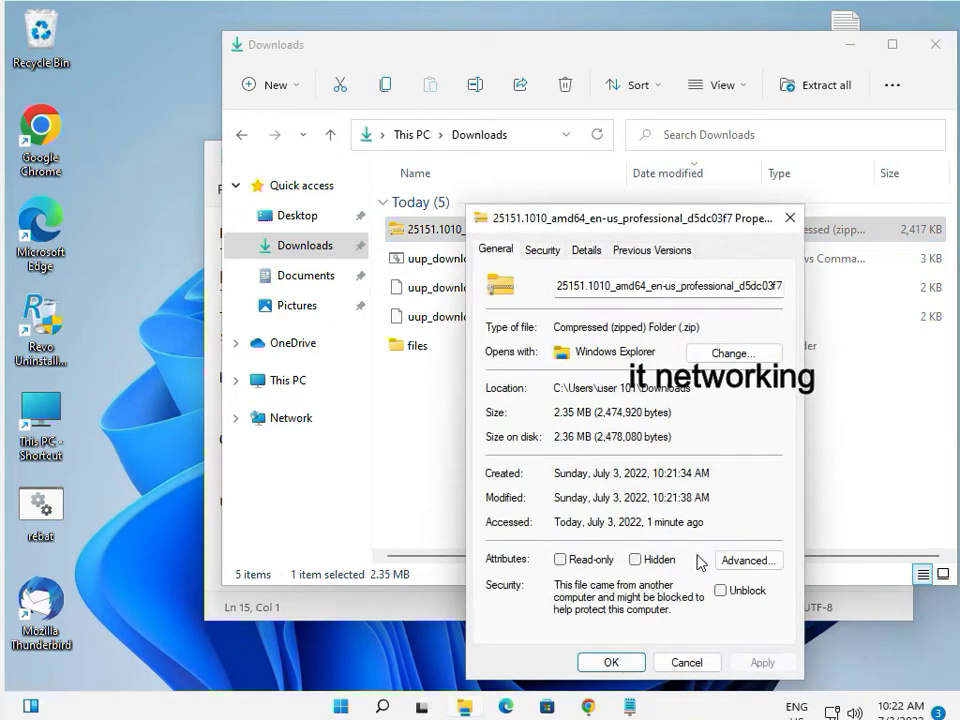
left_click(745, 591)
left_click(762, 662)
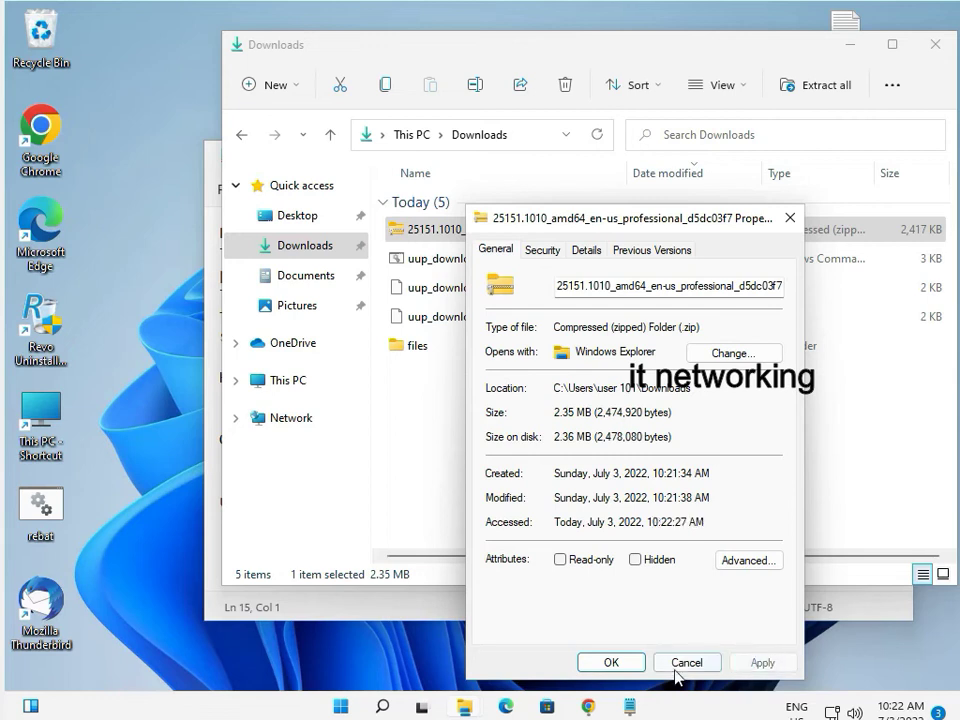
left_click(630, 664)
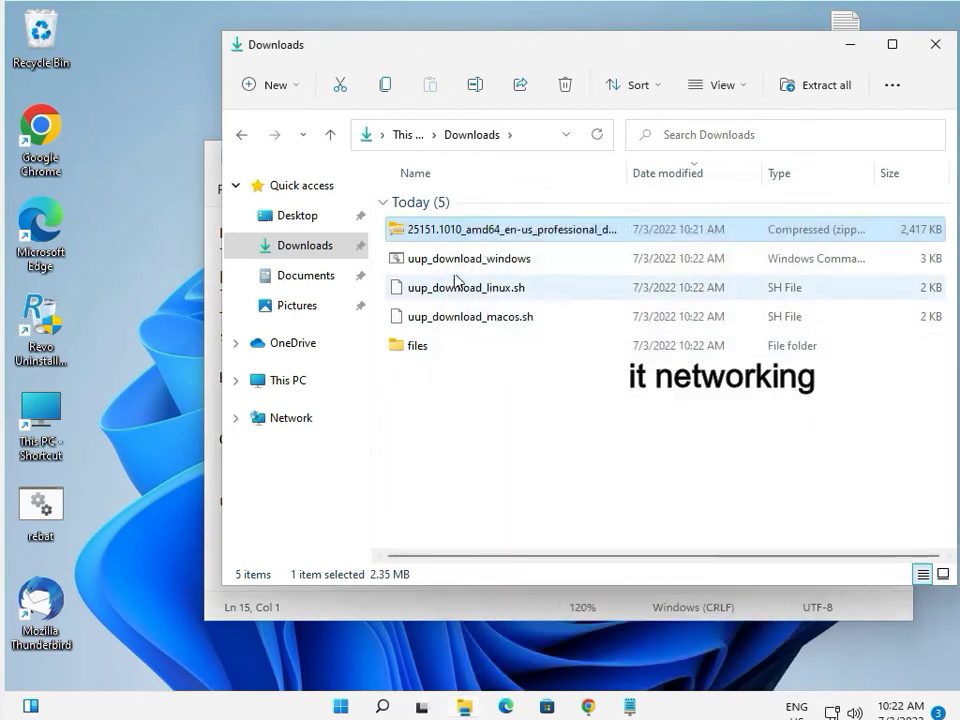
left_click(459, 262)
right_click(460, 268)
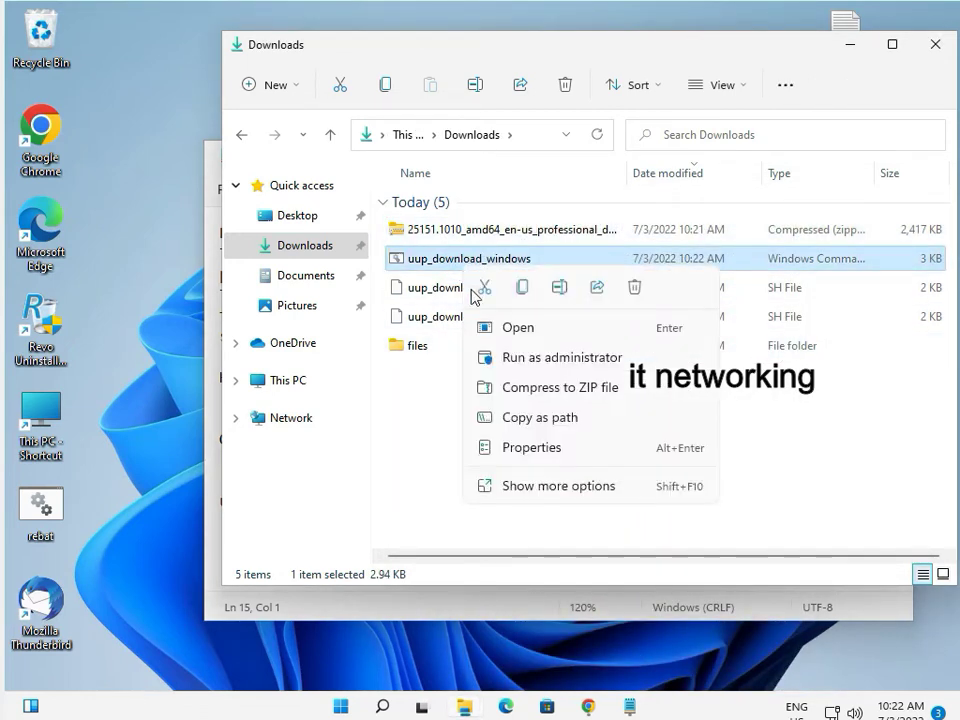
Run uup_download_windows as administrator, override SmartScreen with Run anyway, and minimize Notepad
left_click(518, 358)
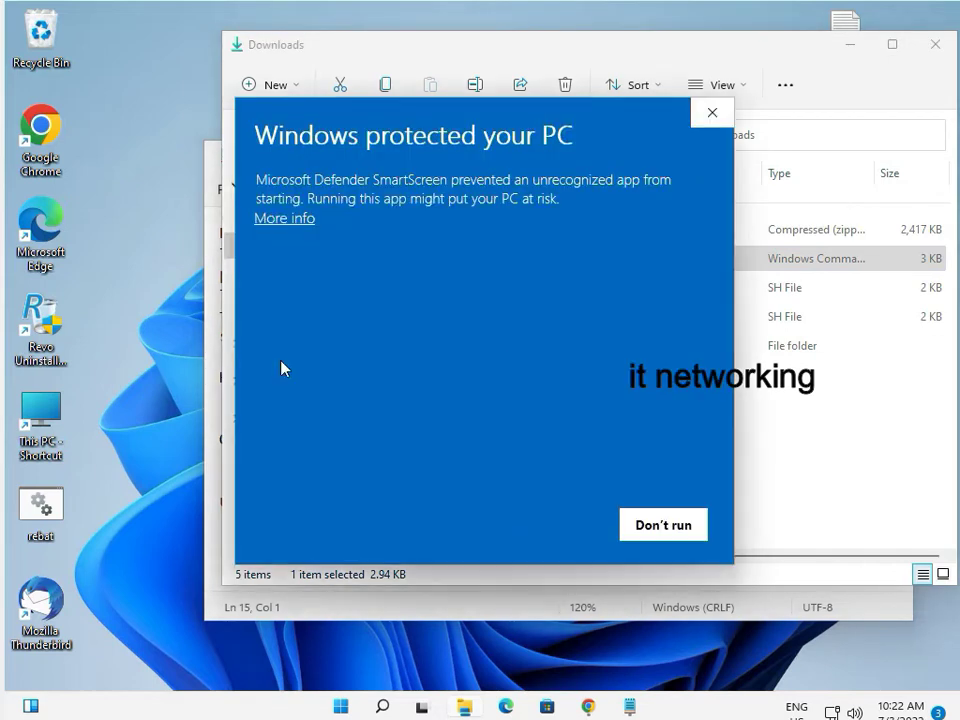
left_click(287, 219)
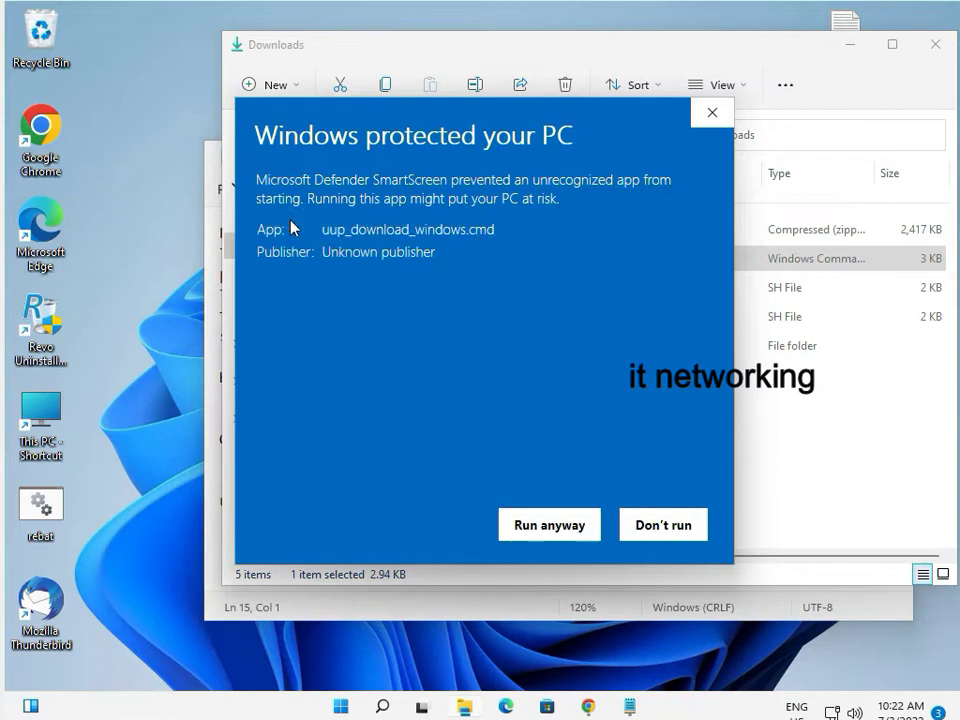
left_click(537, 527)
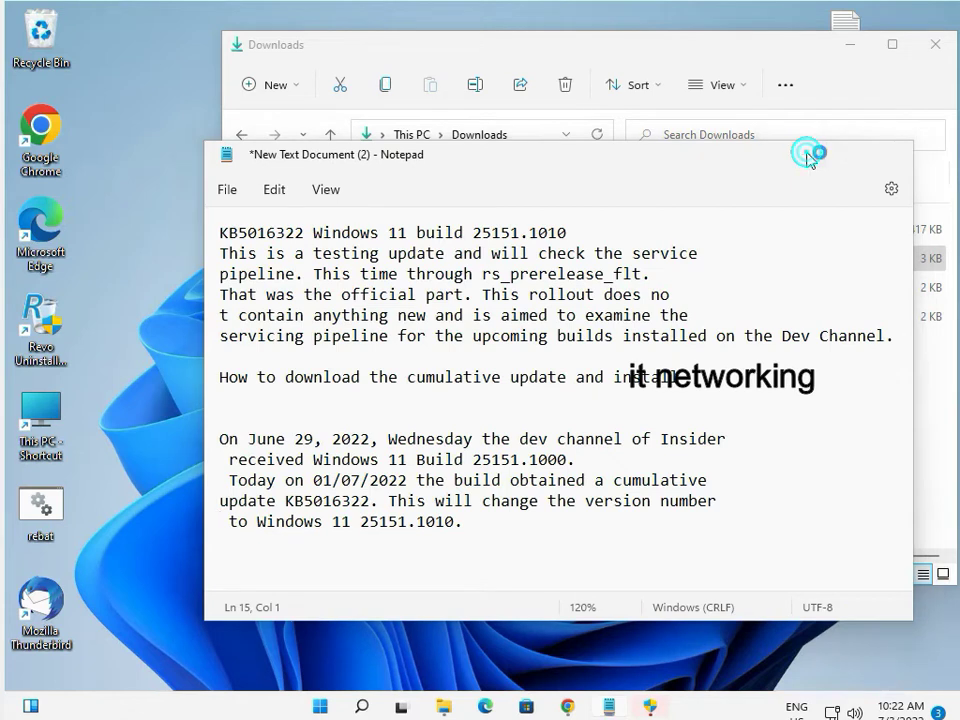
left_click(807, 157)
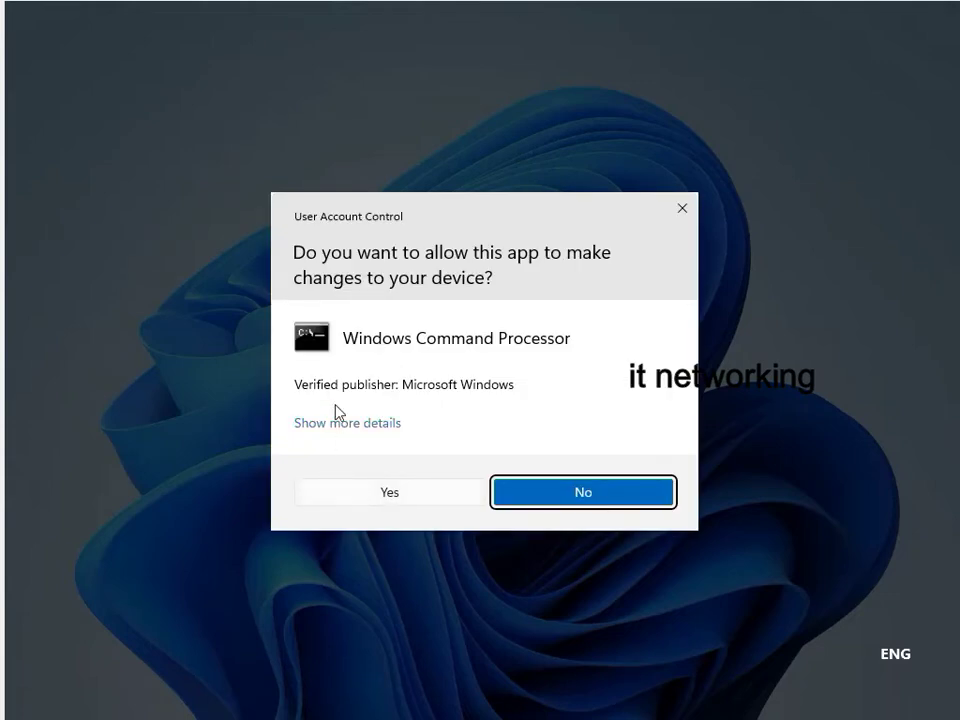
Approve the UAC prompt so cmd downloads and verifies the UUP files
left_click(389, 491)
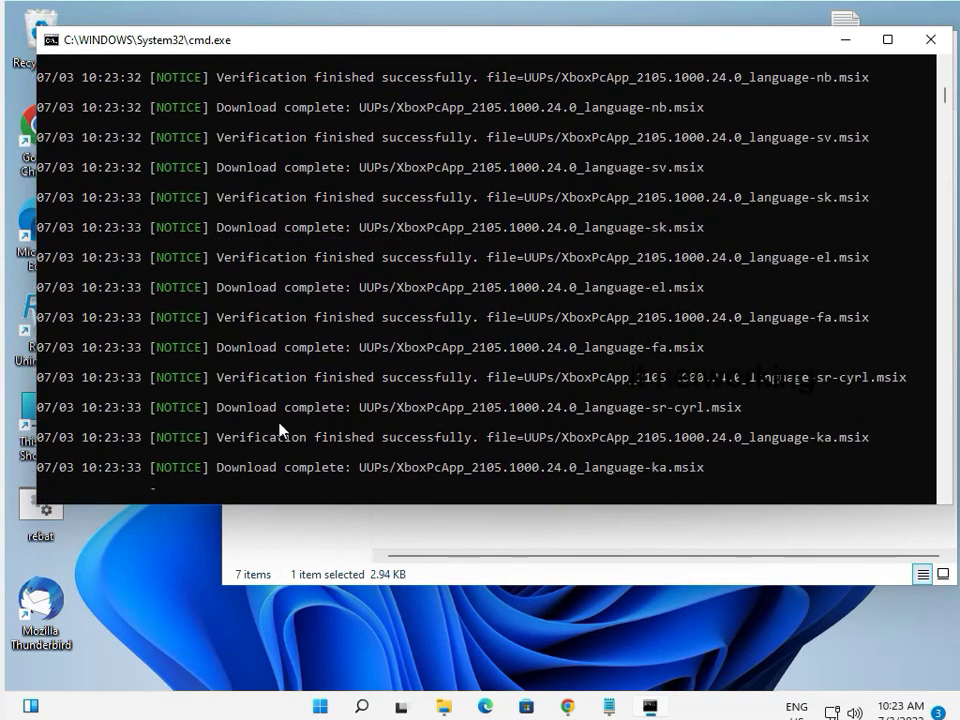
left_click(609, 706)
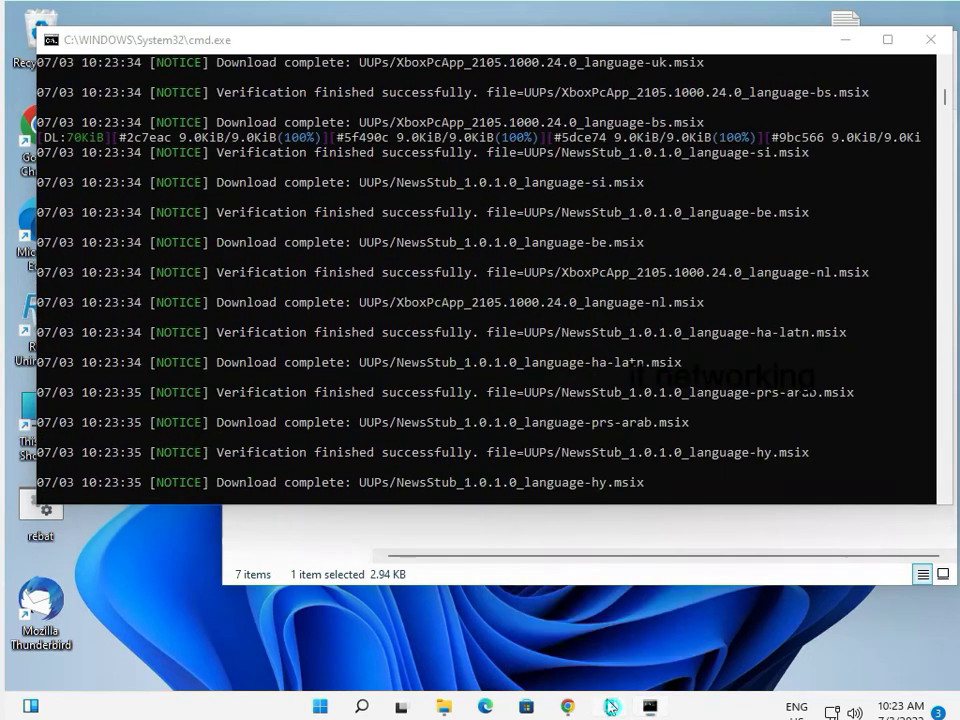
Type a contact e-mail address on a new line below the KB5016322 paragraph and select it
left_click(442, 553)
left_click(474, 528)
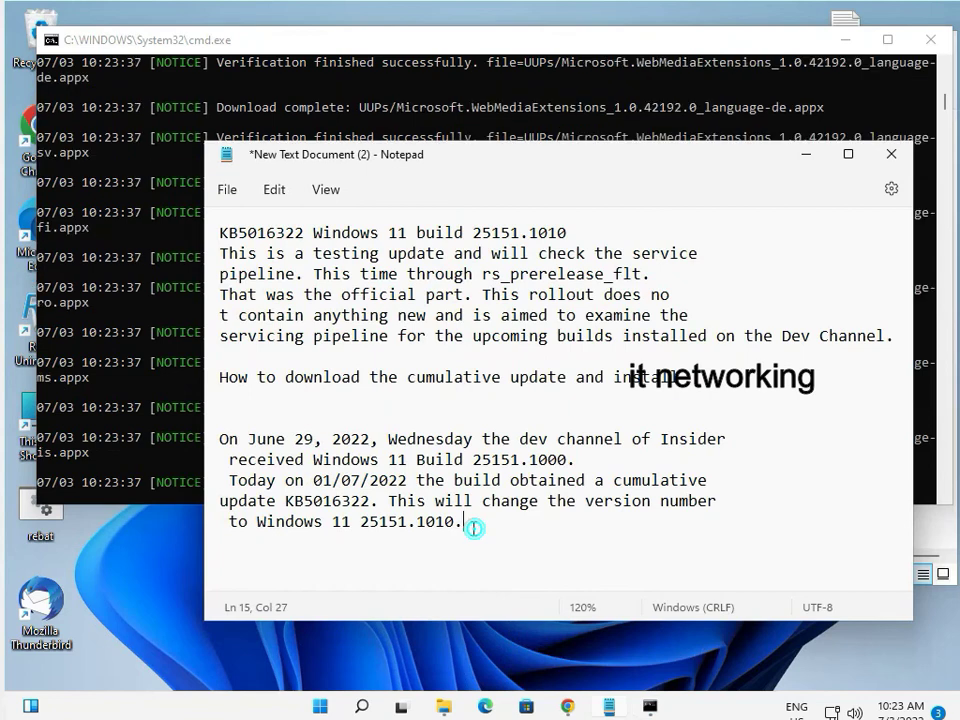
key("Return")
key("Return")
key("Return")
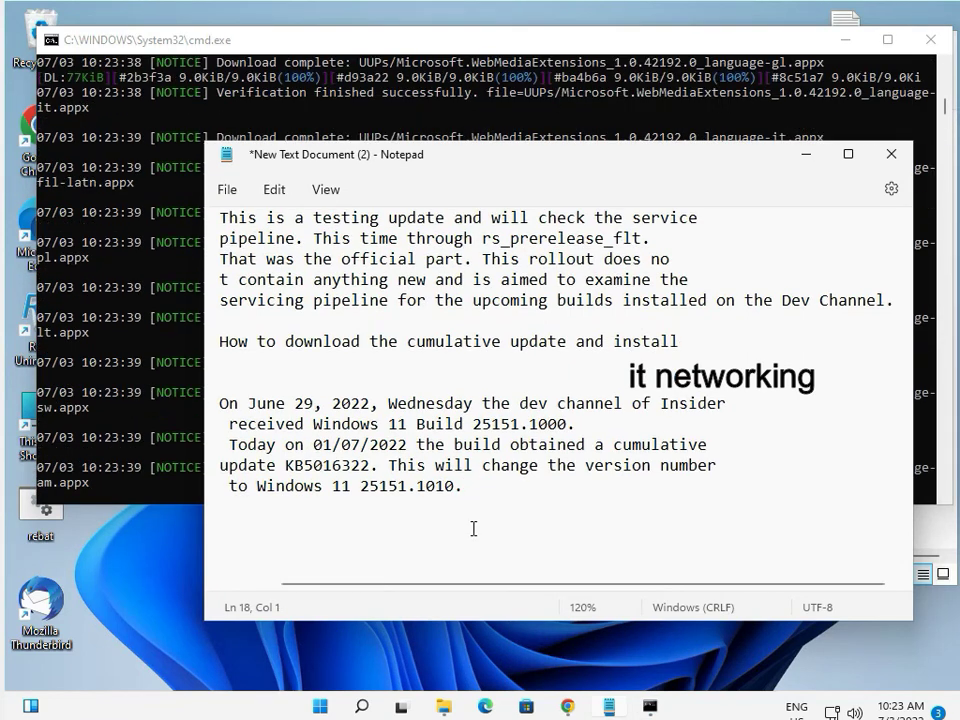
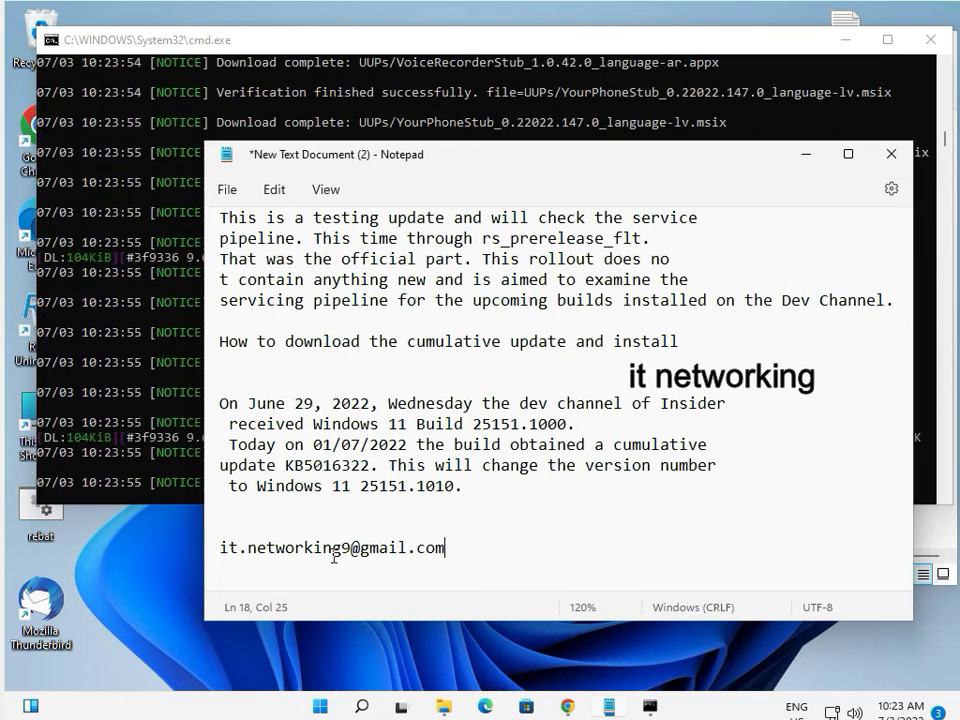
left_click_drag(221, 547, 458, 547)
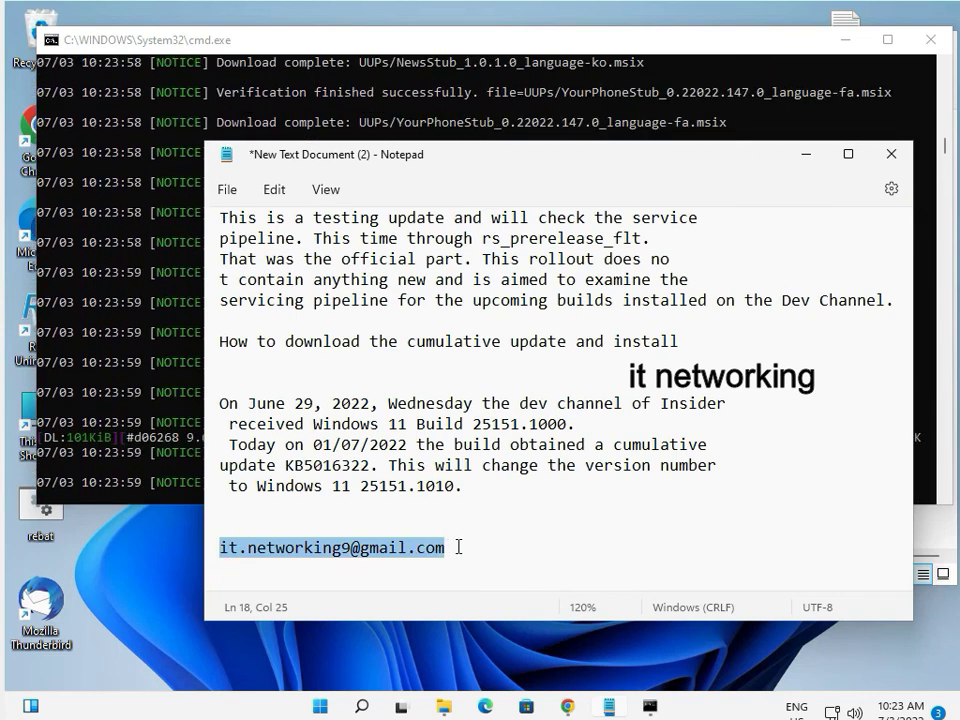